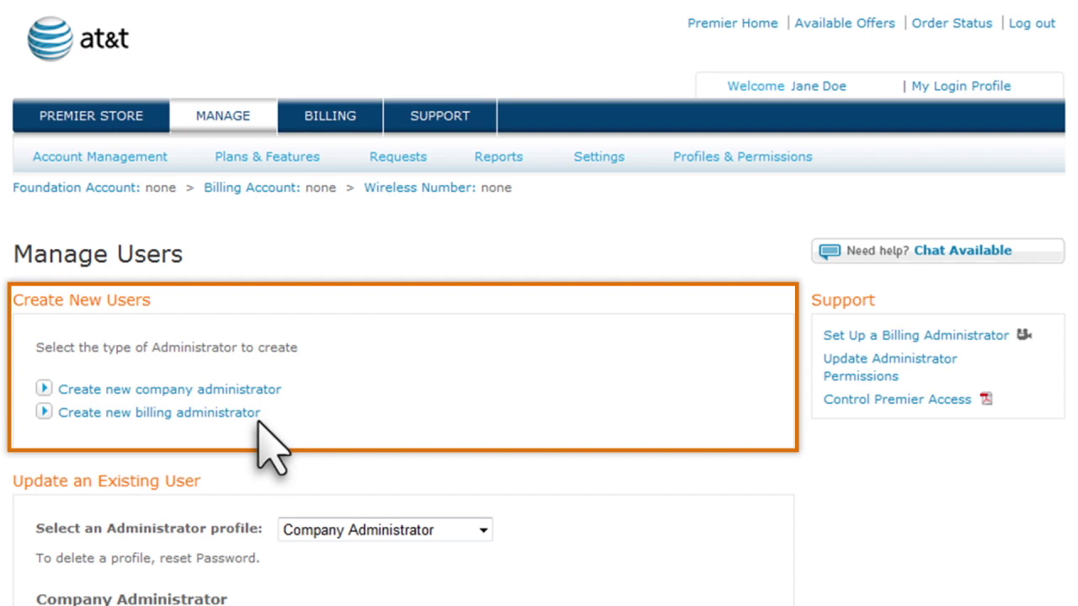
Begin a new company administrator and enter login ID, name, contact number, e-mails and notification number.
click(165, 389)
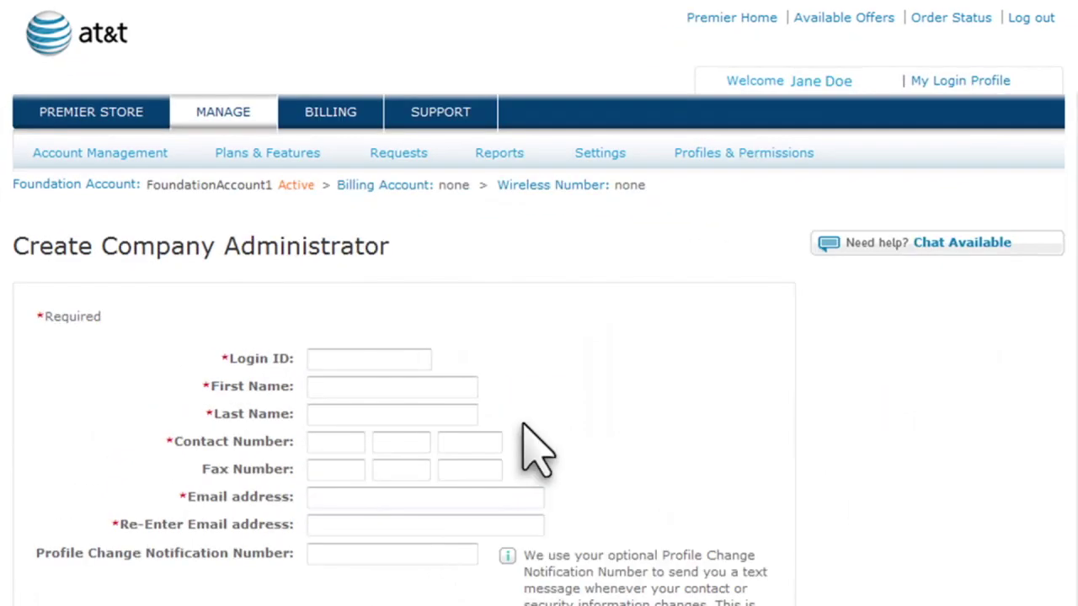
scroll(537, 446, down, 3)
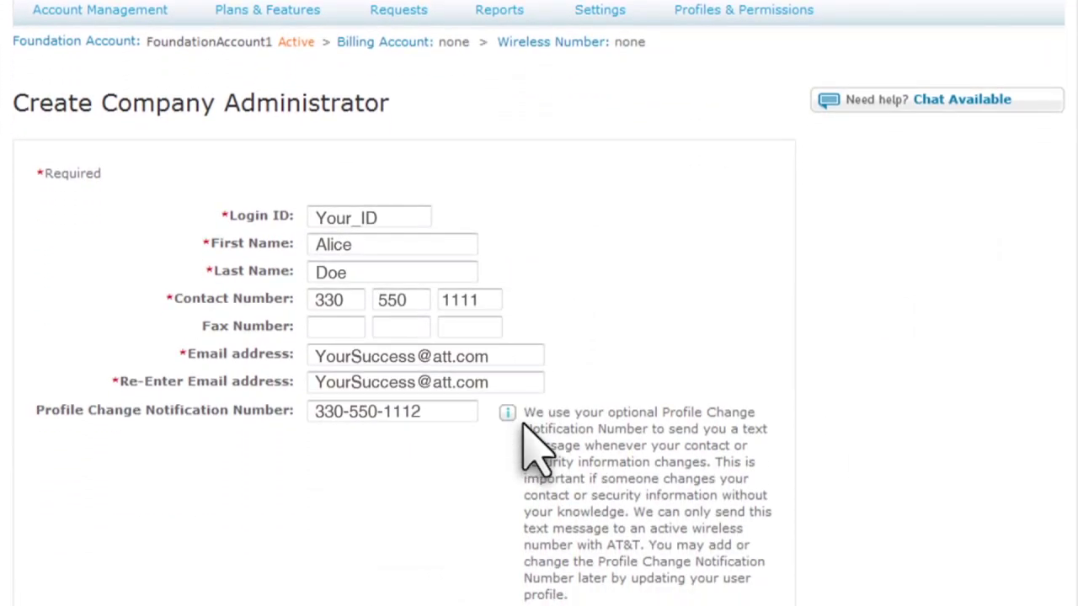
scroll(524, 425, down, 10)
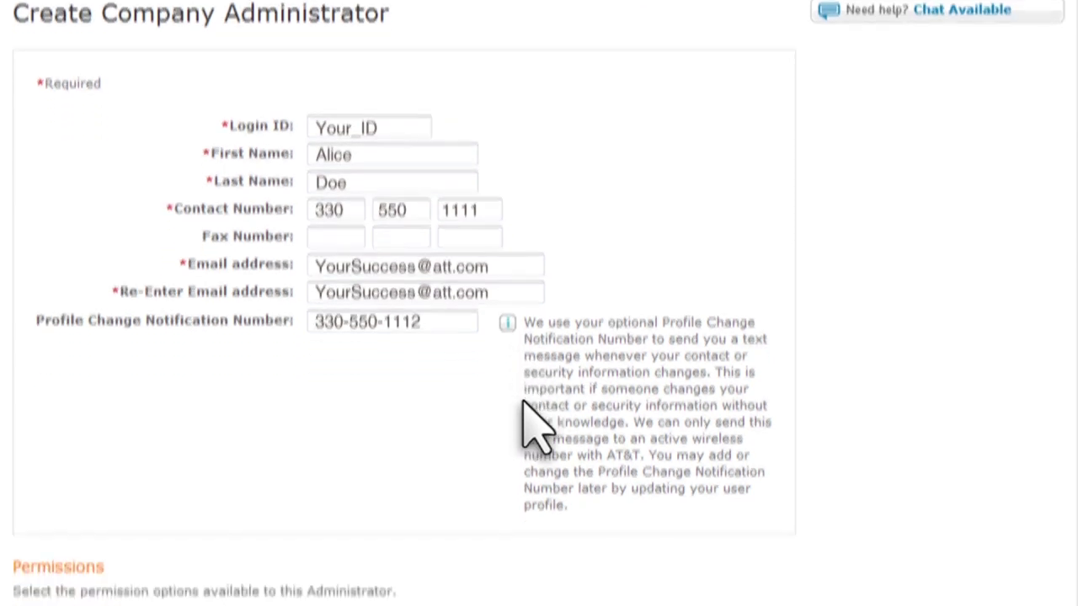
scroll(522, 278, down, 1)
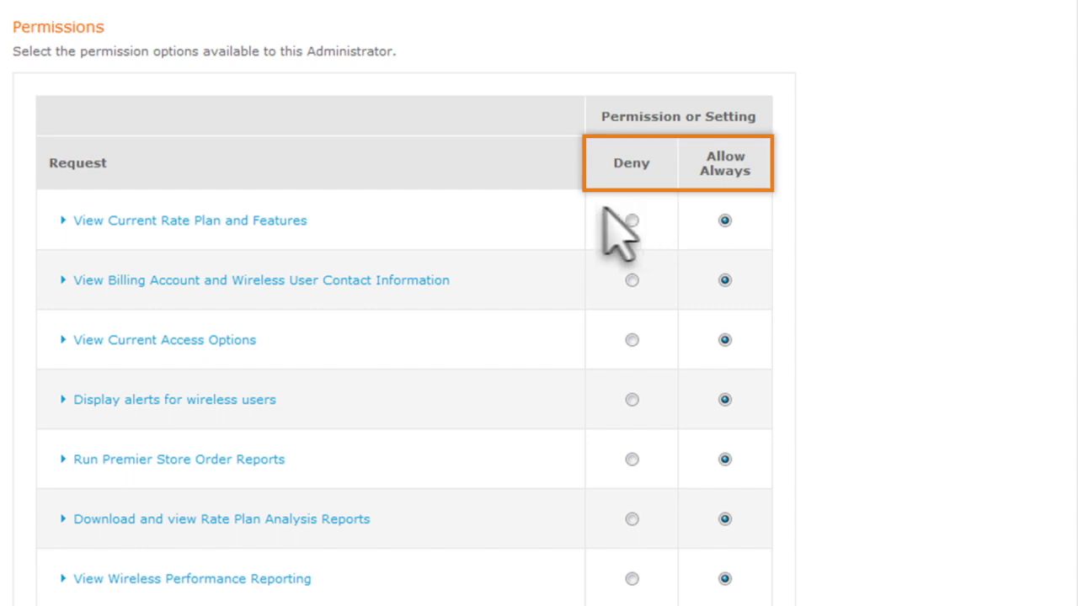
Set Manage Employee Group Preferences to Deny in the administrator's permissions.
click(61, 219)
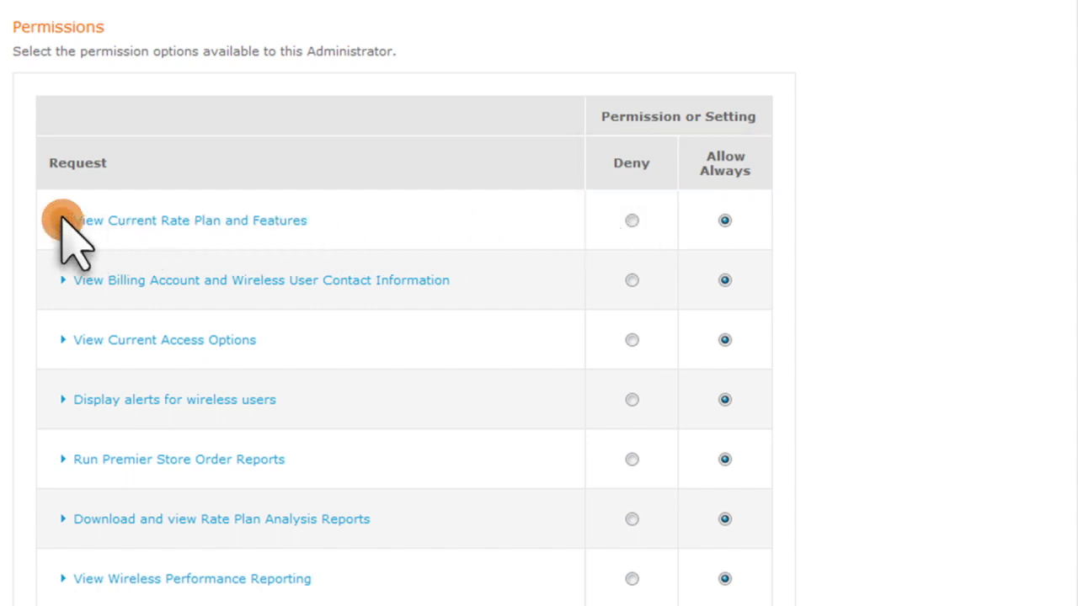
scroll(76, 244, down, 8)
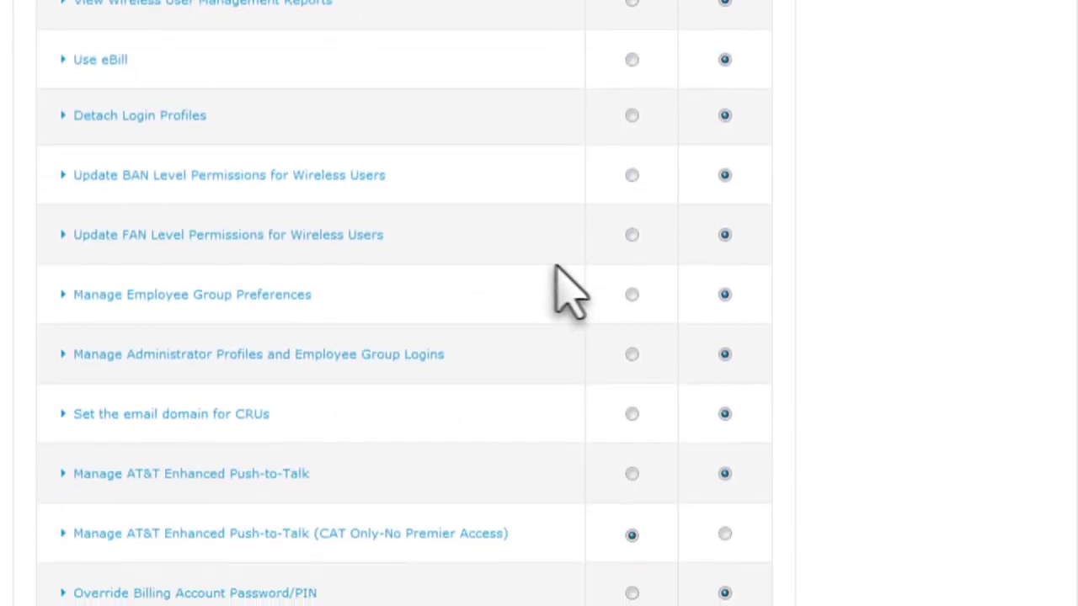
click(631, 275)
scroll(505, 316, down, 3)
scroll(503, 318, down, 4)
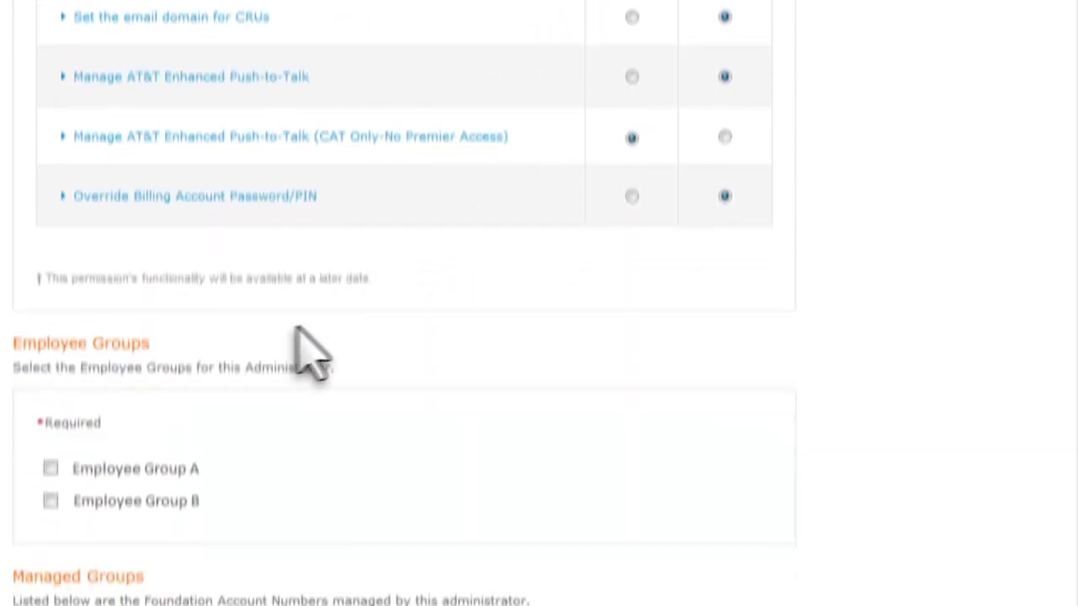
Assign the administrator to Employee Group A and continue to the verify page.
click(50, 372)
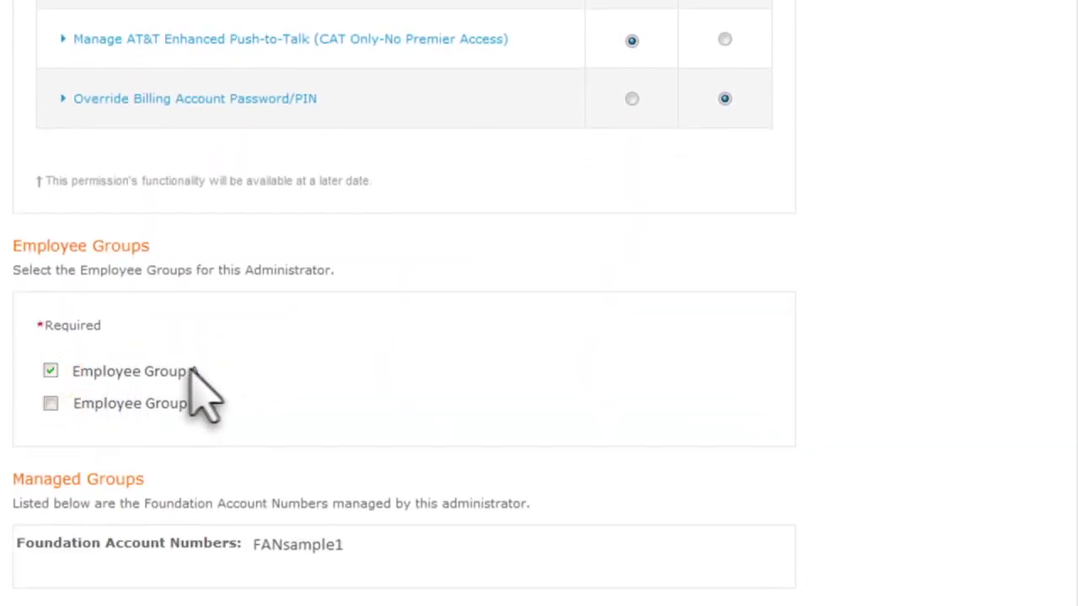
scroll(320, 396, down, 1)
scroll(472, 421, down, 1)
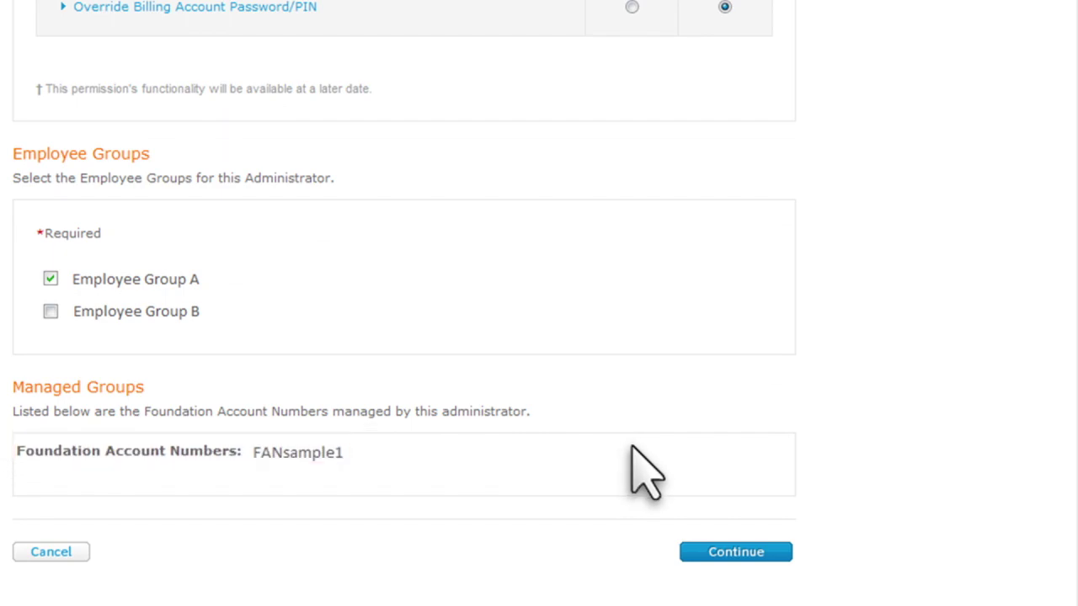
click(736, 553)
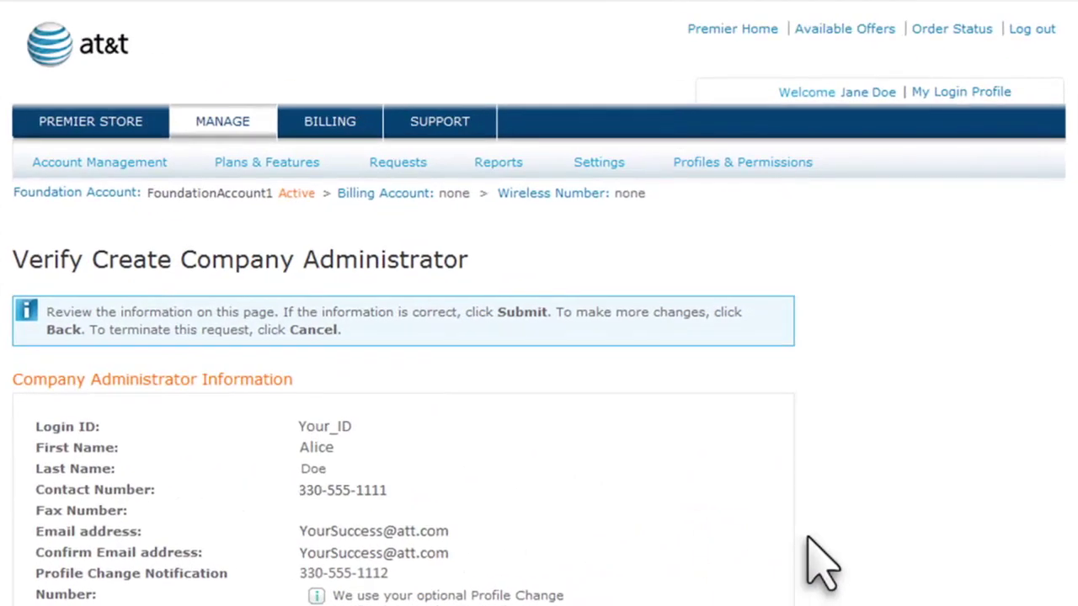
Review the Verify Create Company Administrator summary and submit the profile.
scroll(818, 565, down, 1)
scroll(821, 565, down, 2)
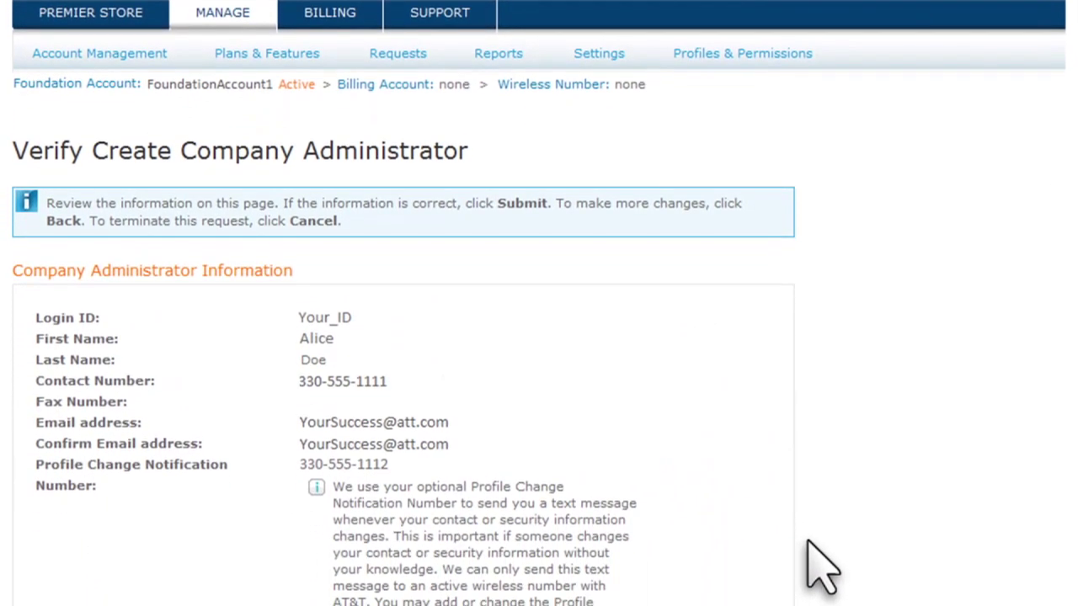
scroll(821, 568, down, 2)
scroll(818, 569, down, 15)
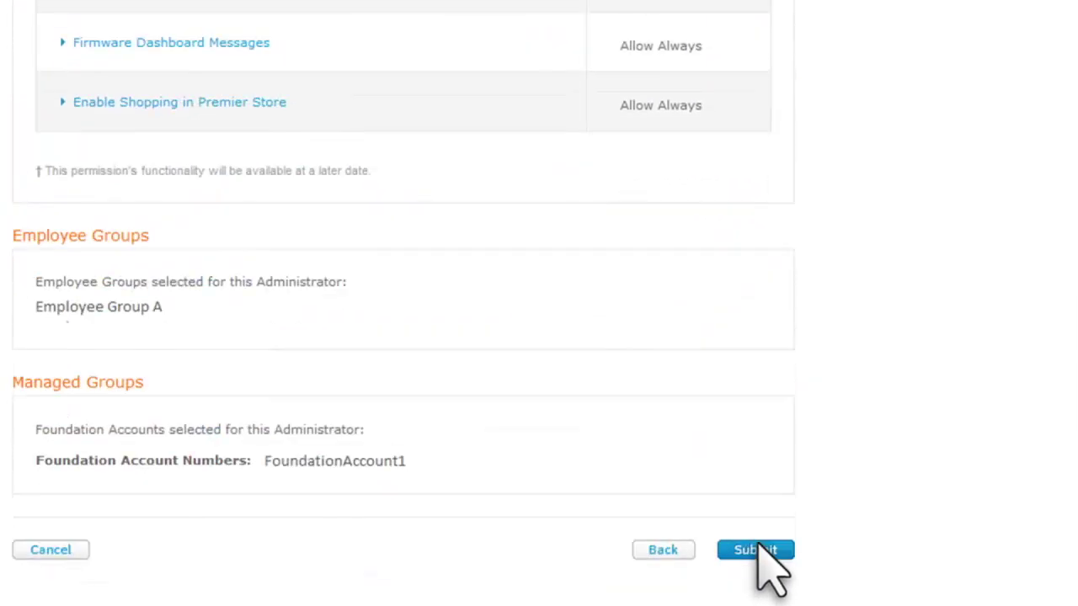
click(760, 549)
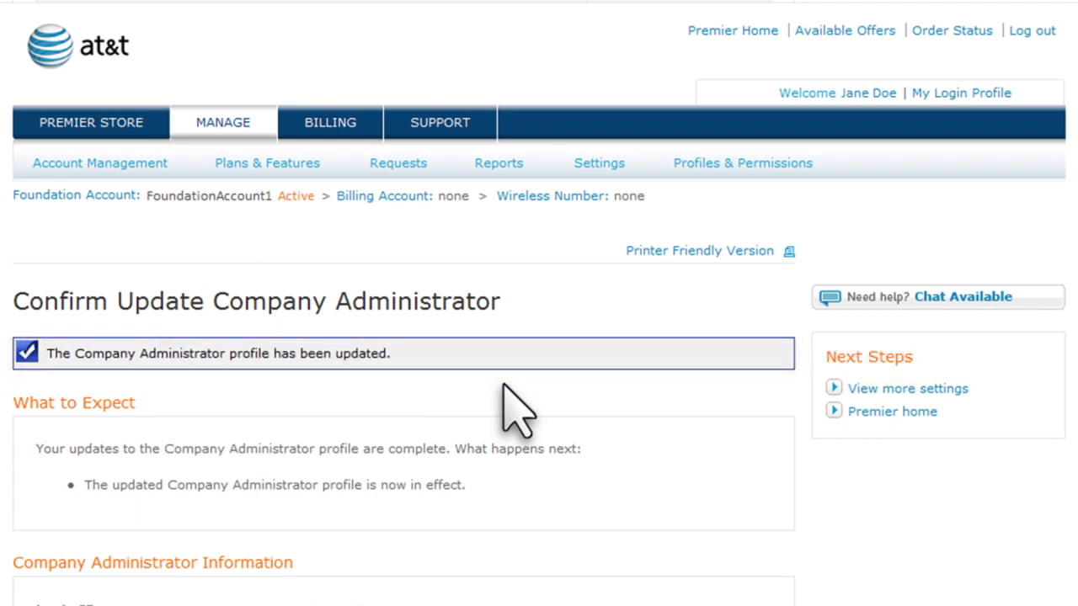
Return to Manage Users via Profiles & Permissions and begin a new billing administrator.
mouse_move(747, 174)
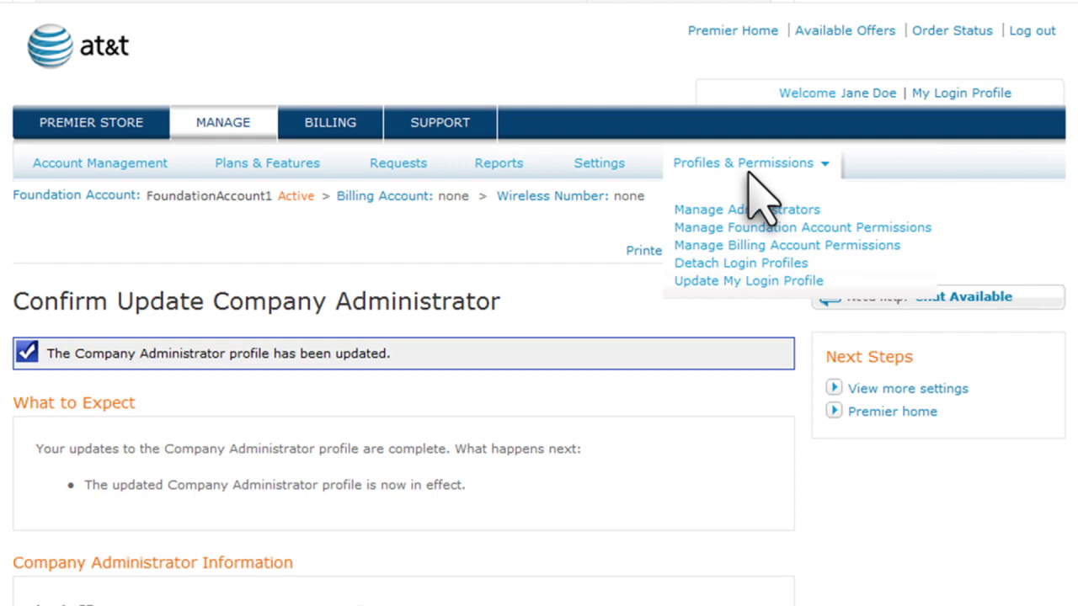
click(752, 210)
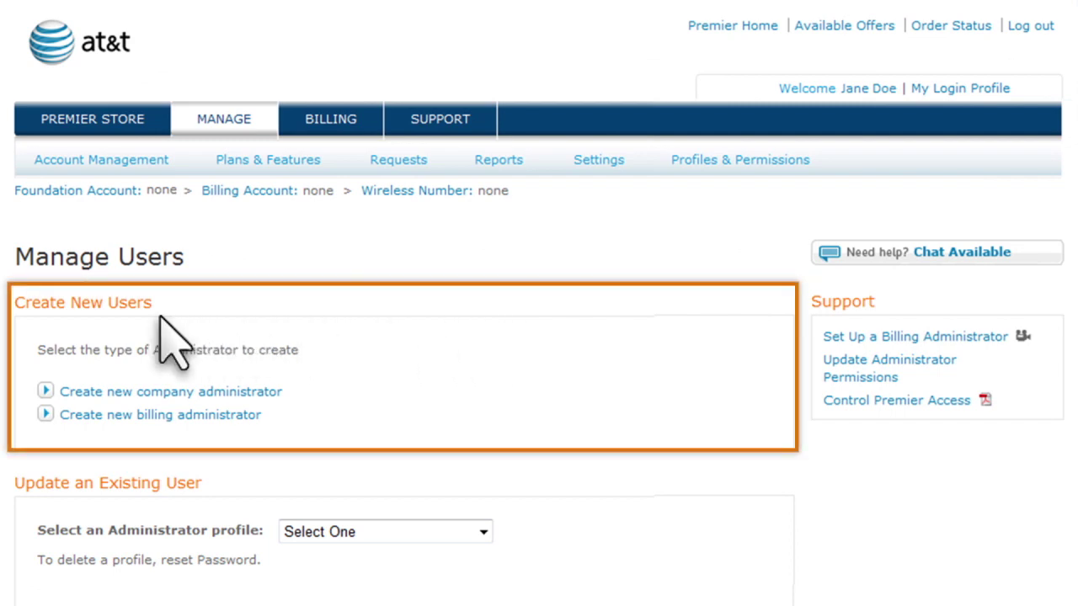
click(138, 415)
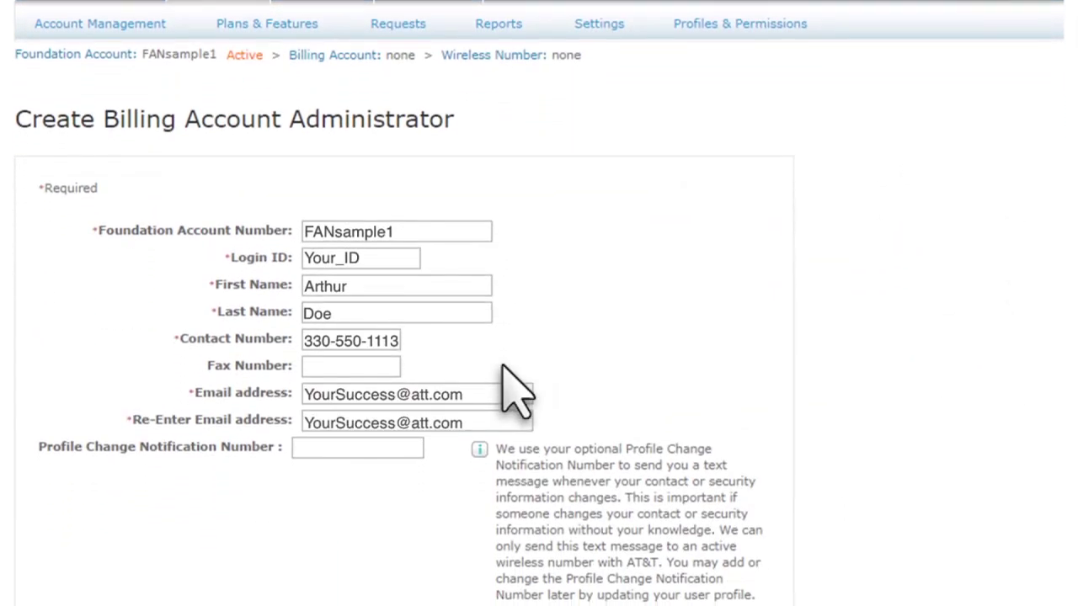
Set Perform Account Moves (Hierarchy Changes) to Deny for the billing administrator.
scroll(515, 391, down, 10)
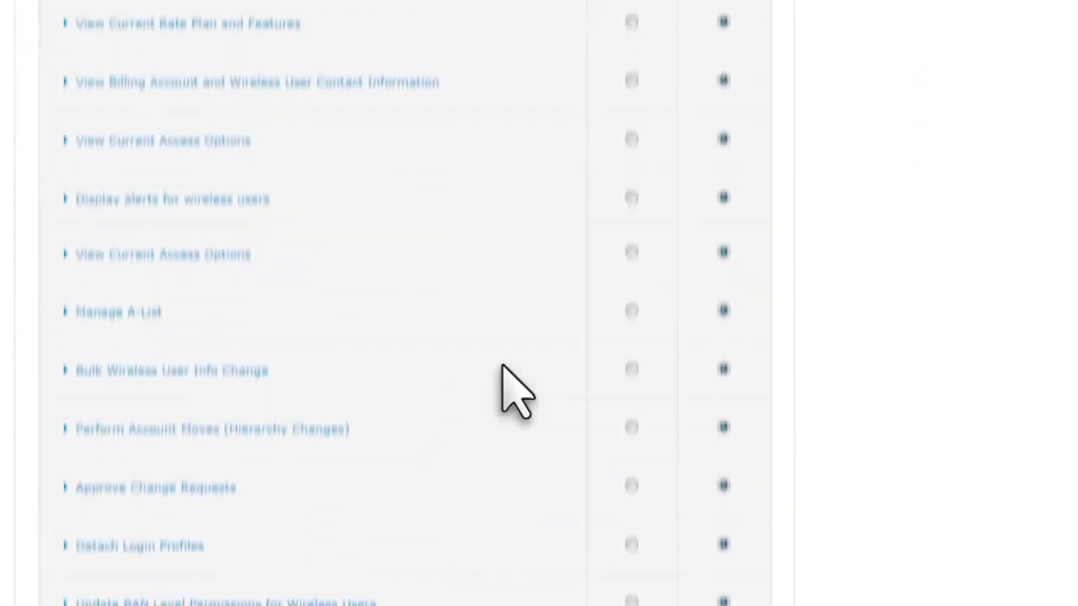
click(632, 365)
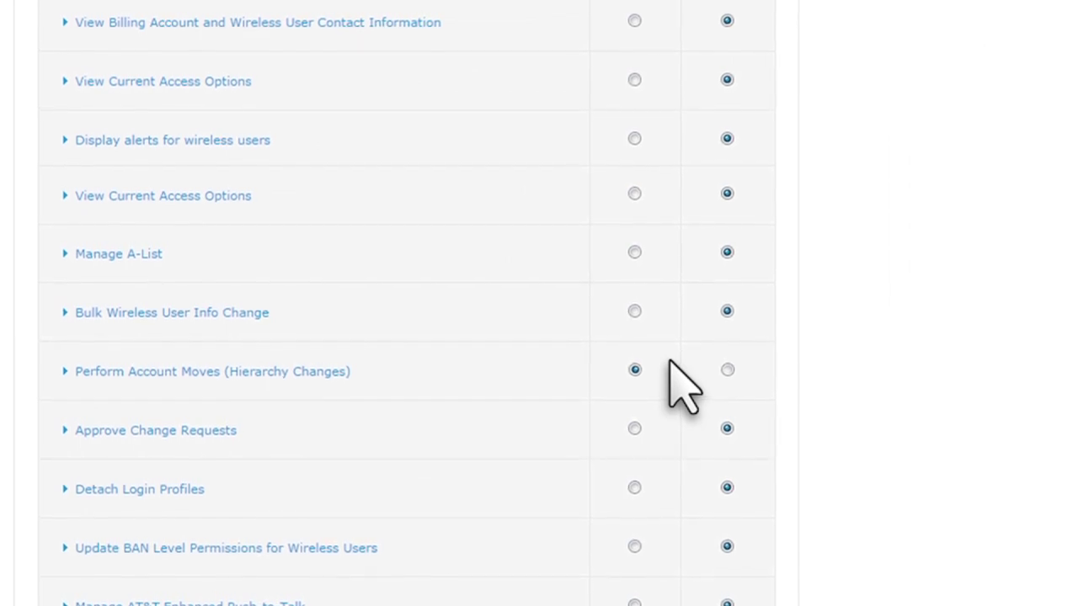
scroll(682, 383, down, 10)
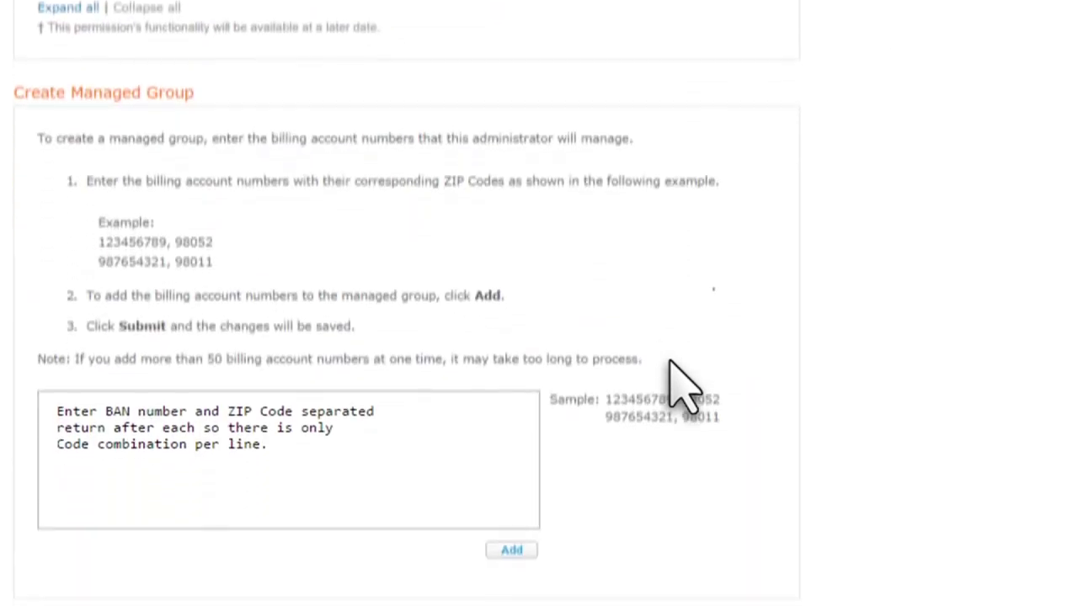
scroll(682, 383, down, 1)
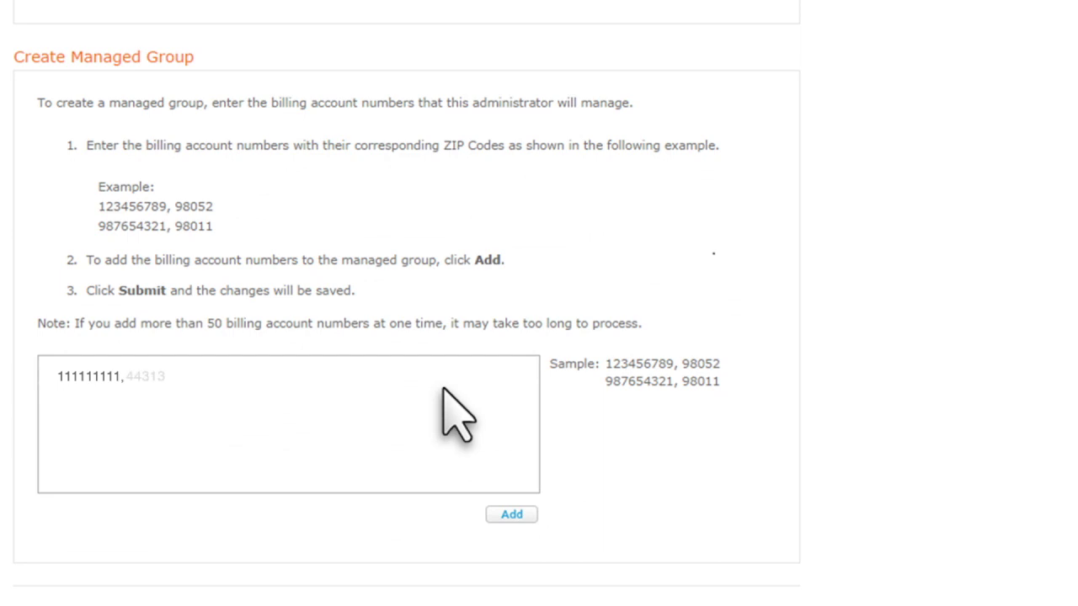
Add BillingAccount1 by BAN and ZIP to the managed group and continue to verification.
scroll(447, 396, down, 5)
click(510, 299)
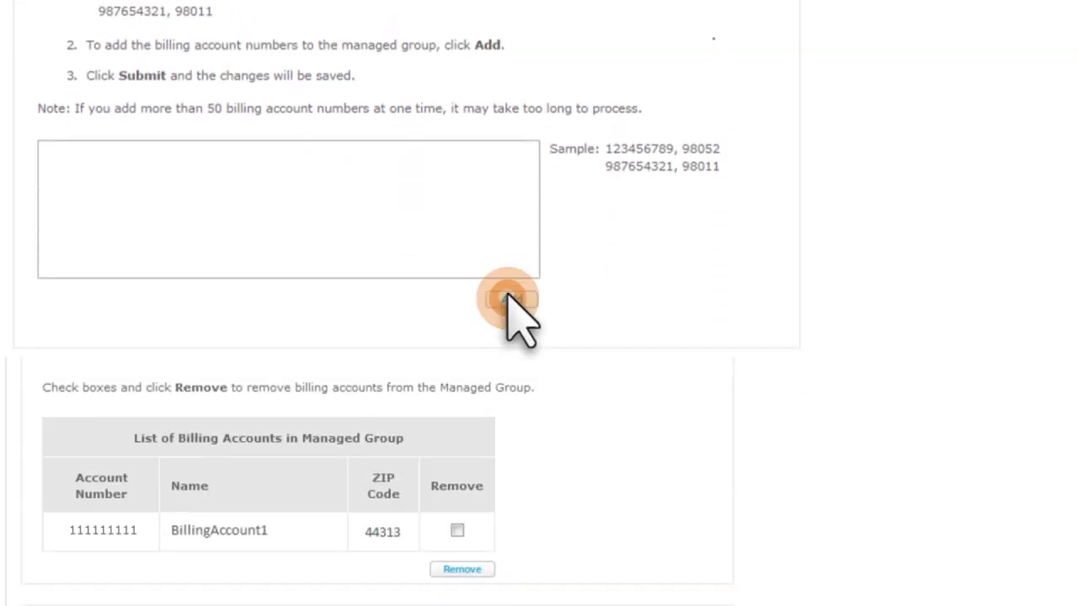
scroll(573, 374, down, 3)
click(696, 509)
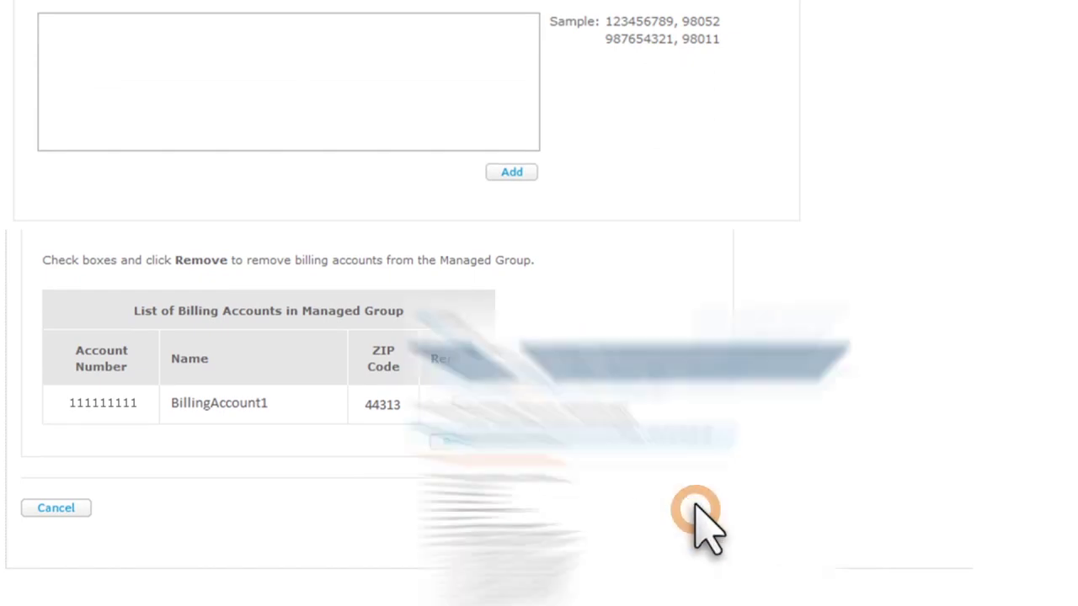
scroll(749, 568, down, 3)
scroll(758, 568, down, 15)
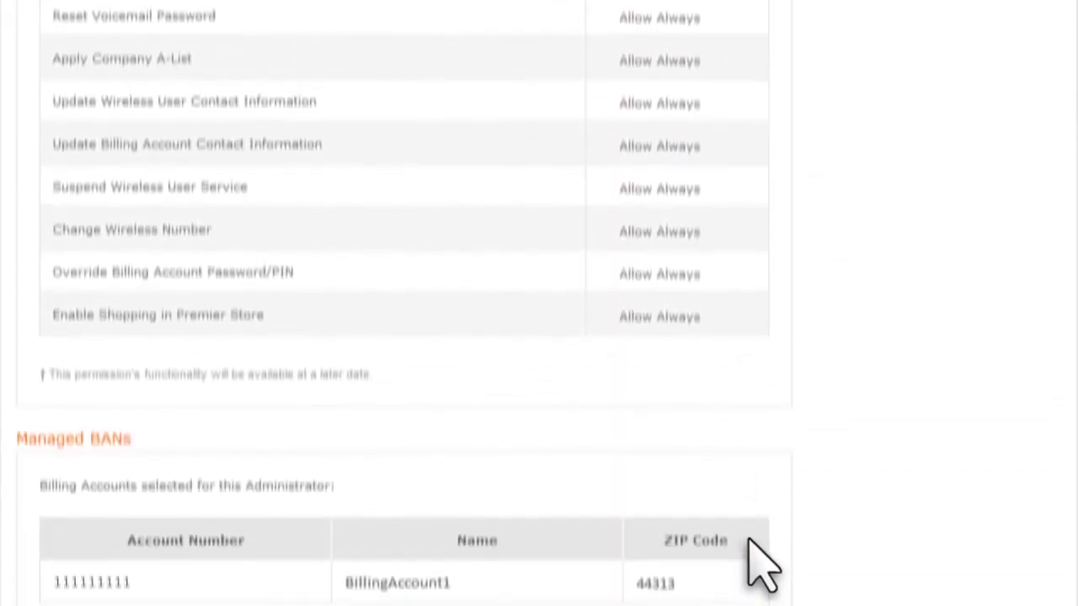
scroll(754, 555, down, 4)
Submit the billing account administrator from the verify page.
click(752, 546)
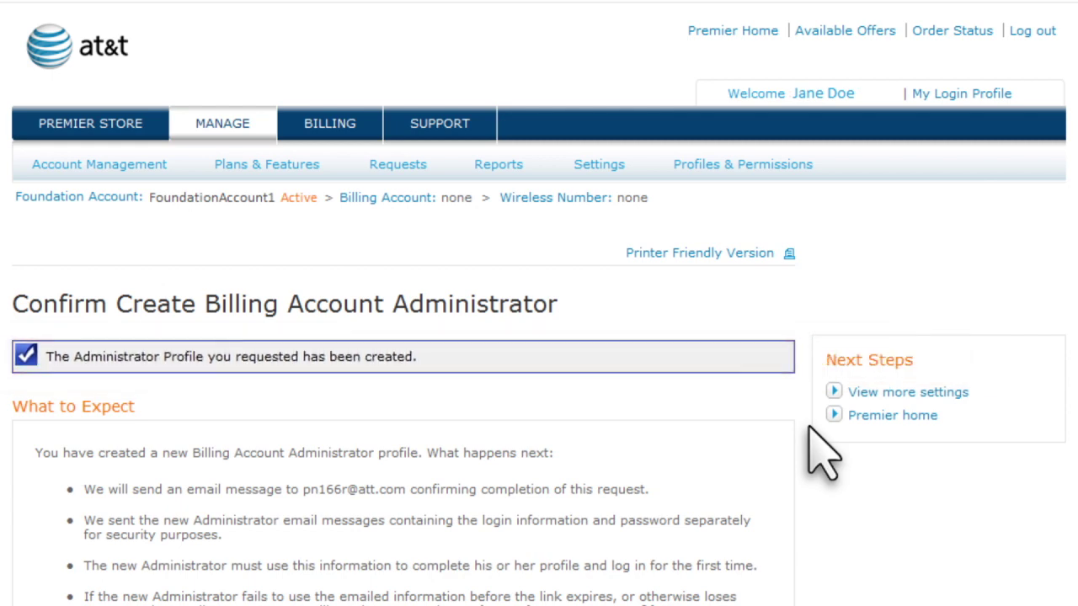
Return to Manage Users and select Company Administrator in the profile dropdown.
mouse_move(750, 169)
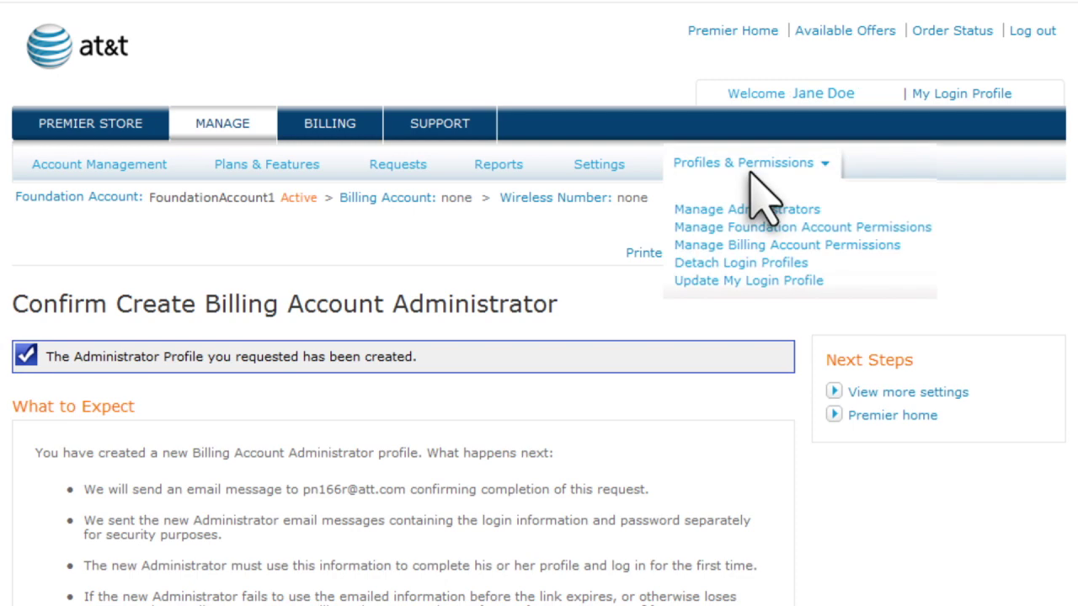
click(773, 211)
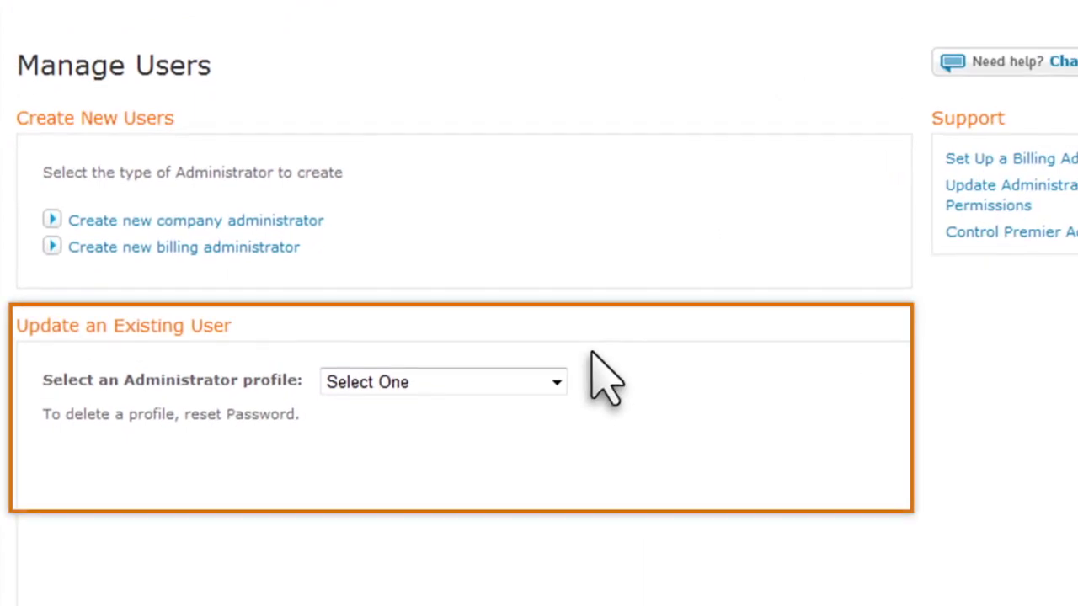
click(557, 381)
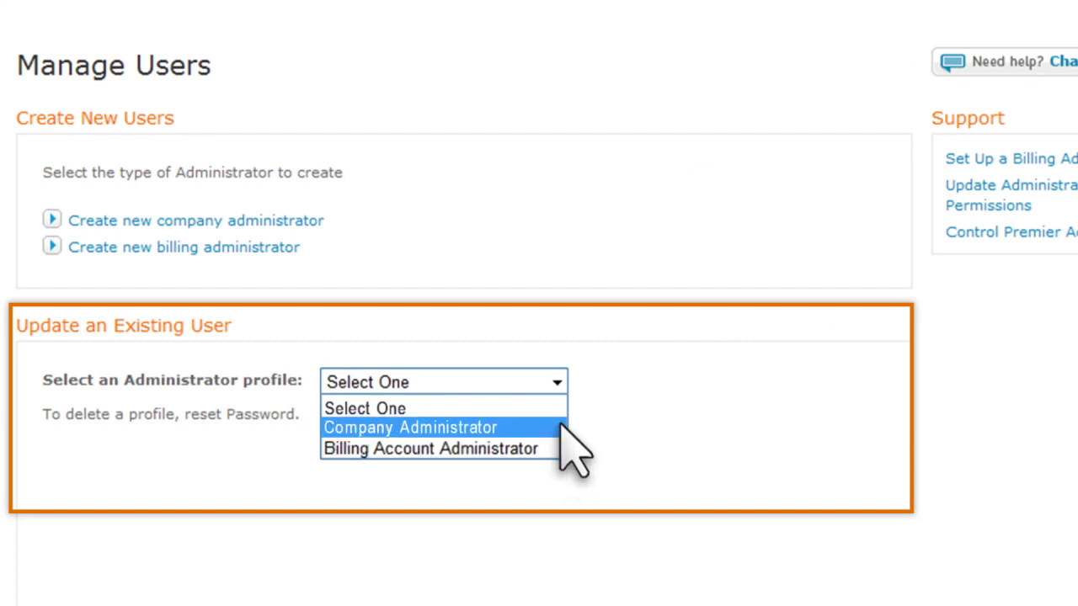
click(562, 427)
scroll(563, 427, down, 2)
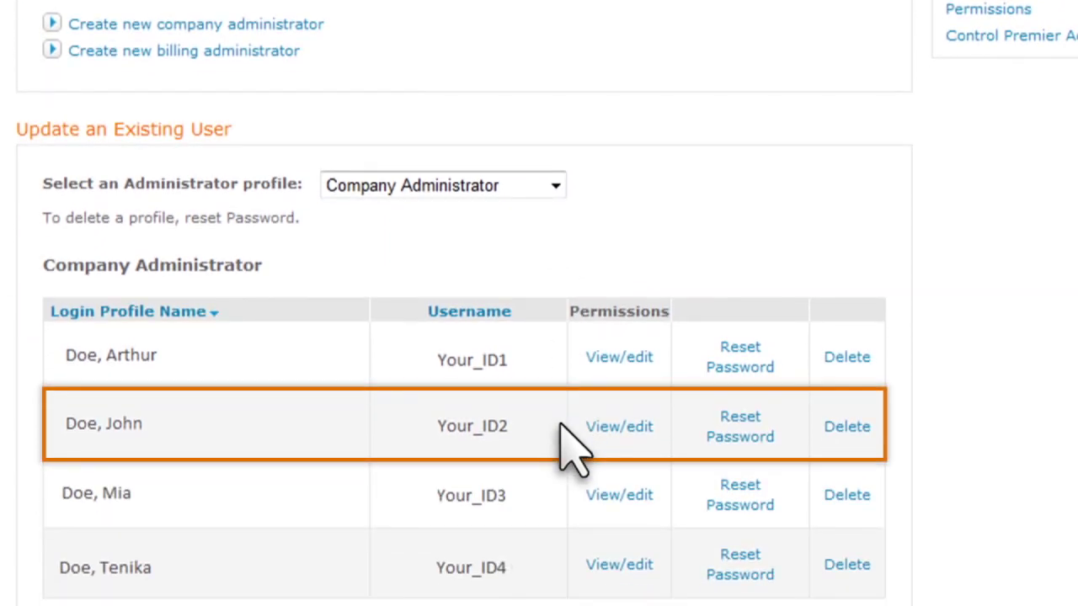
Delete the second listed company administrator and confirm the permanent deletion.
click(848, 427)
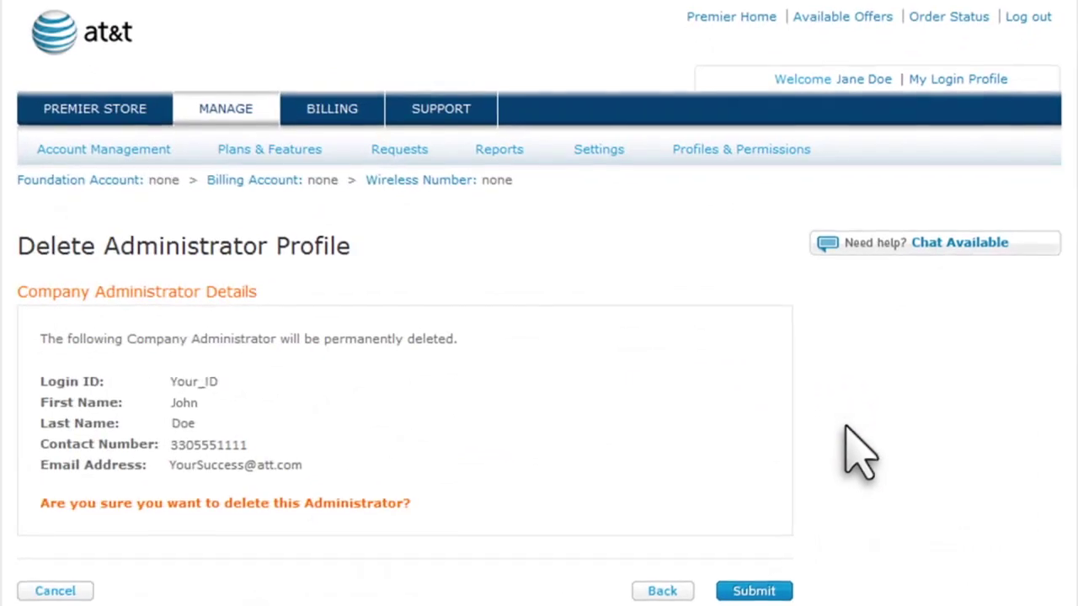
scroll(800, 489, down, 1)
click(754, 539)
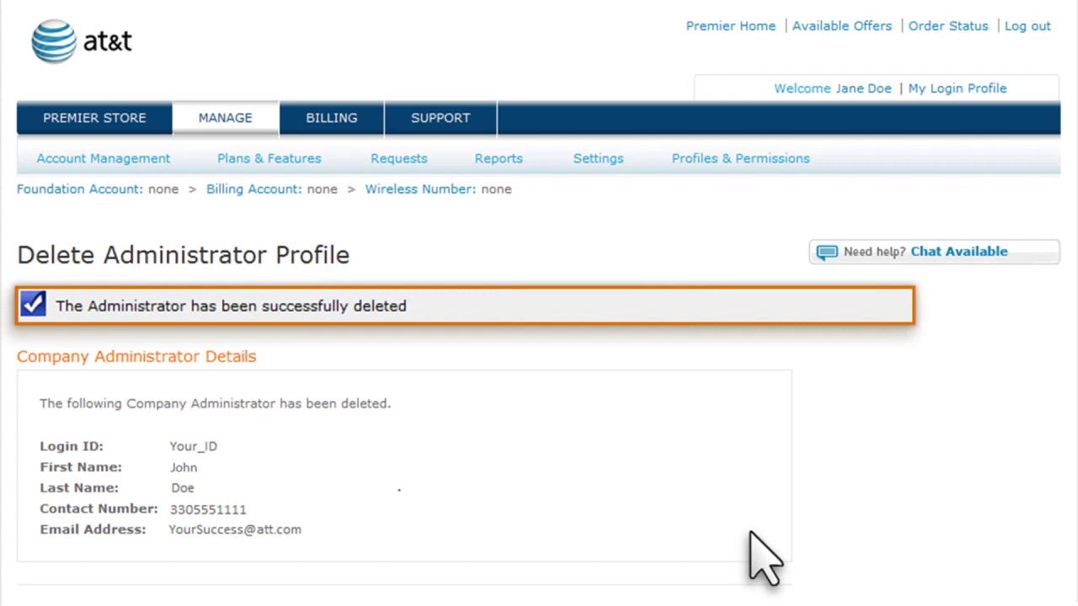
scroll(758, 548, down, 1)
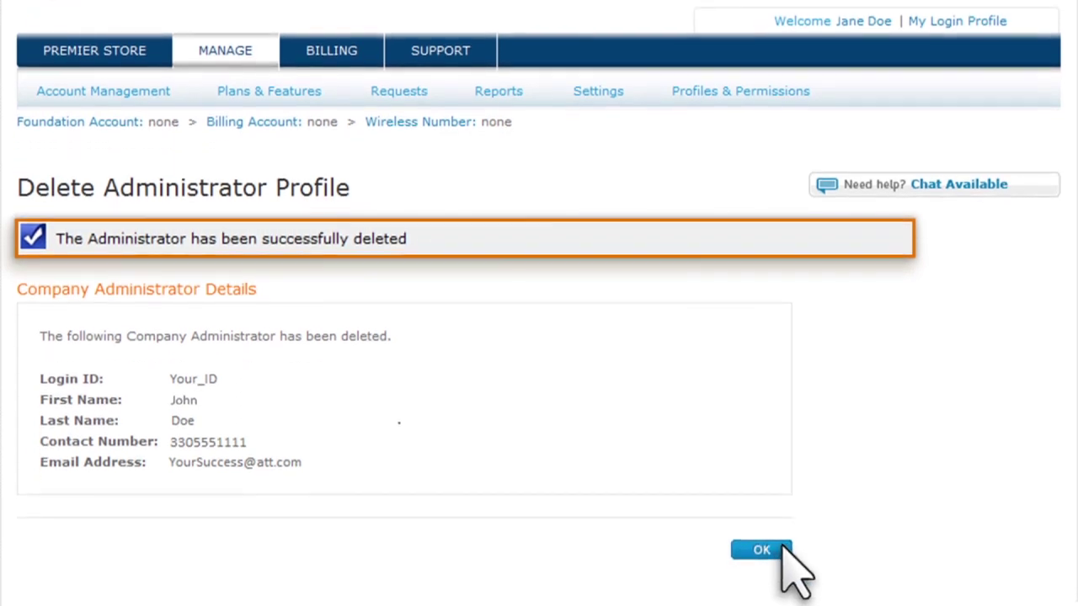